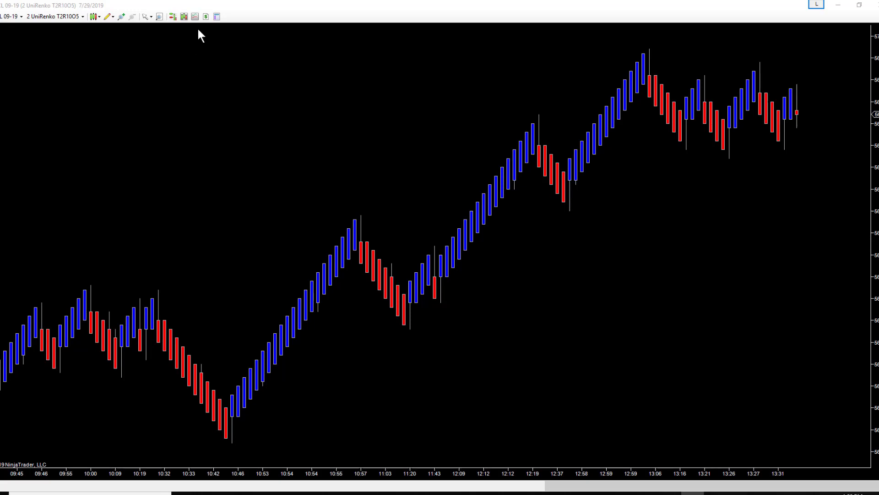
Add a 50-period EMA to the crude-oil chart's indicators and open its Input series chooser
right_click(262, 87)
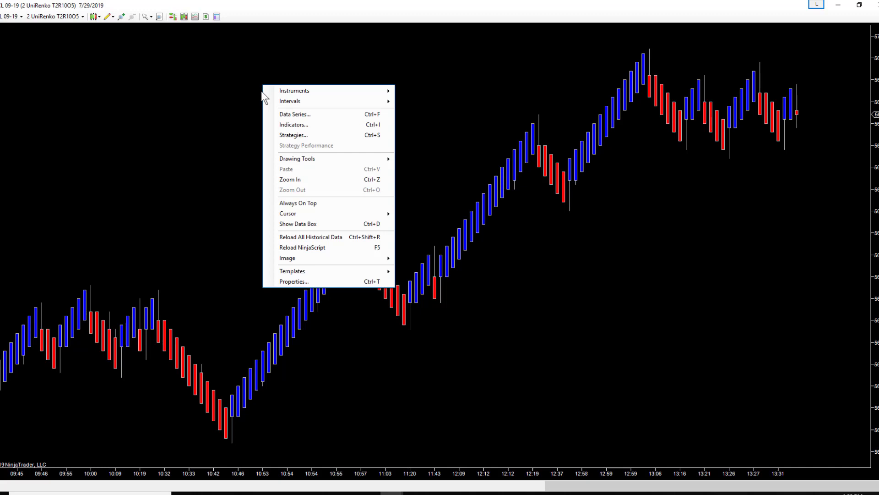
left_click(306, 126)
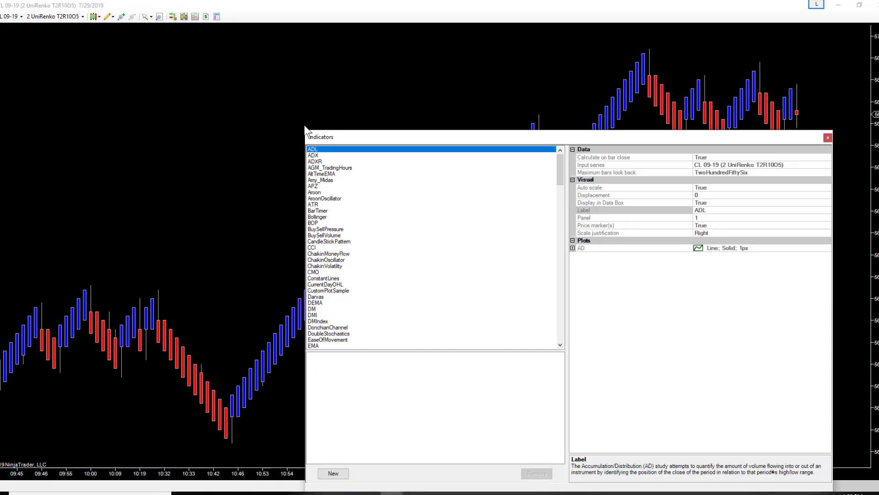
double_click(466, 136)
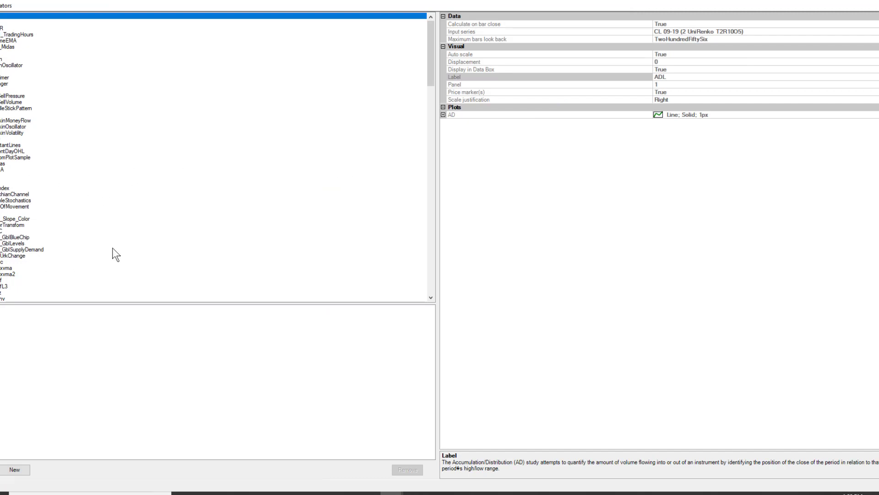
left_click_drag(428, 76, 420, 99)
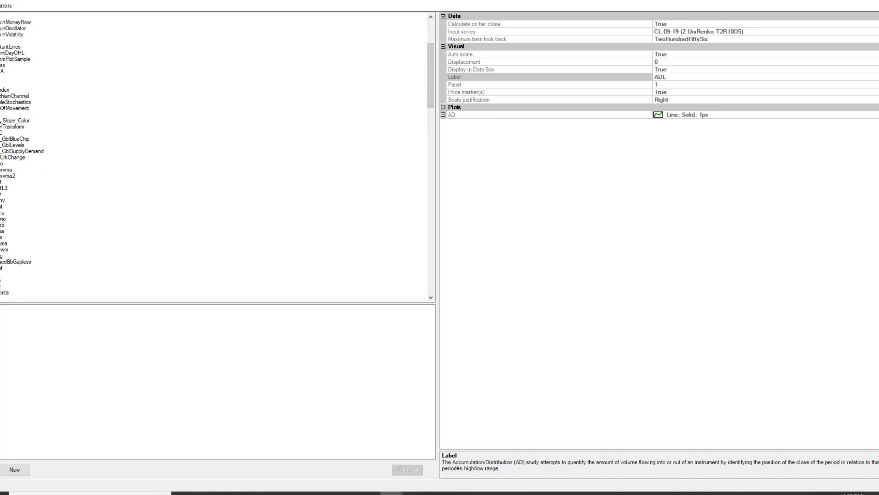
left_click(1, 117)
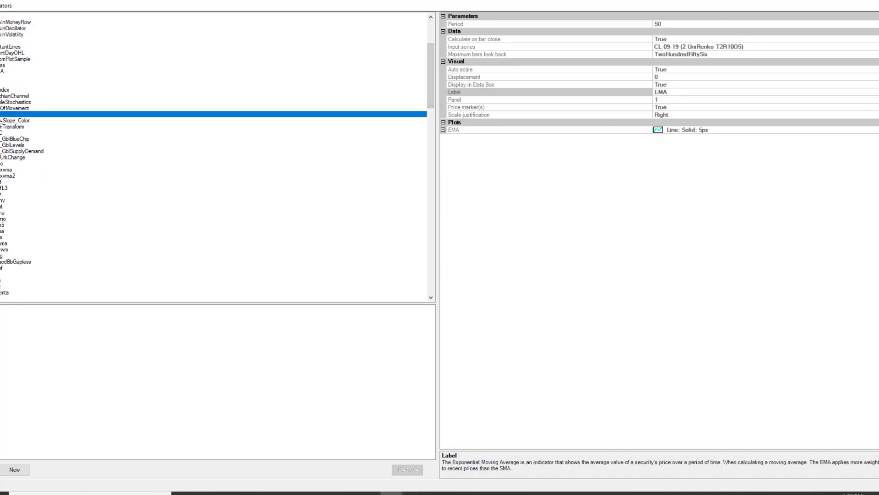
double_click(1, 116)
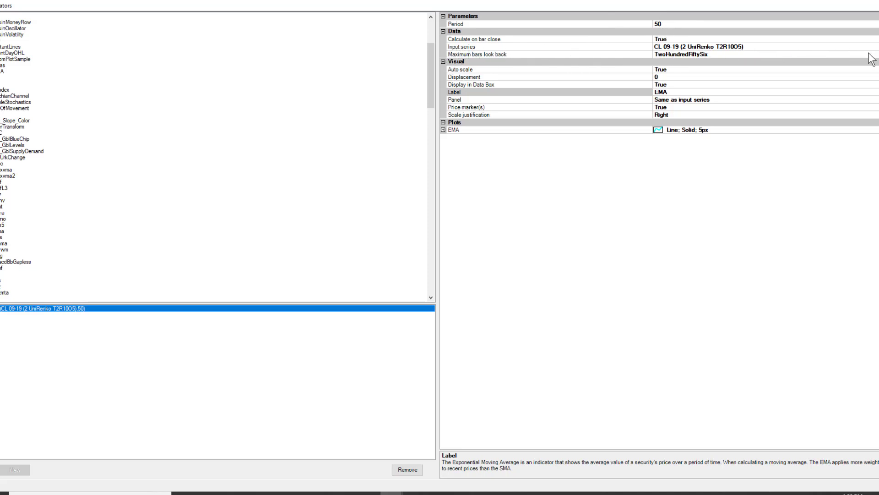
left_click(745, 46)
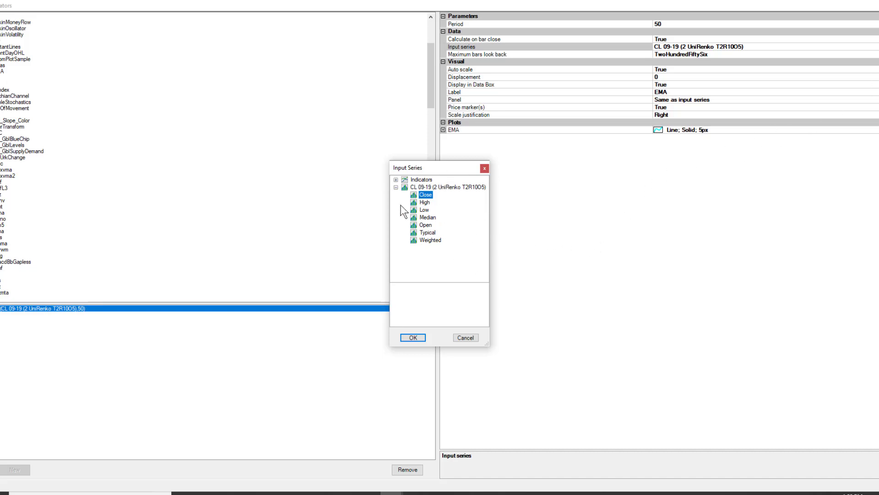
Set the EMA's input series to EMA (Period 50) and apply it to the chart
left_click(396, 180)
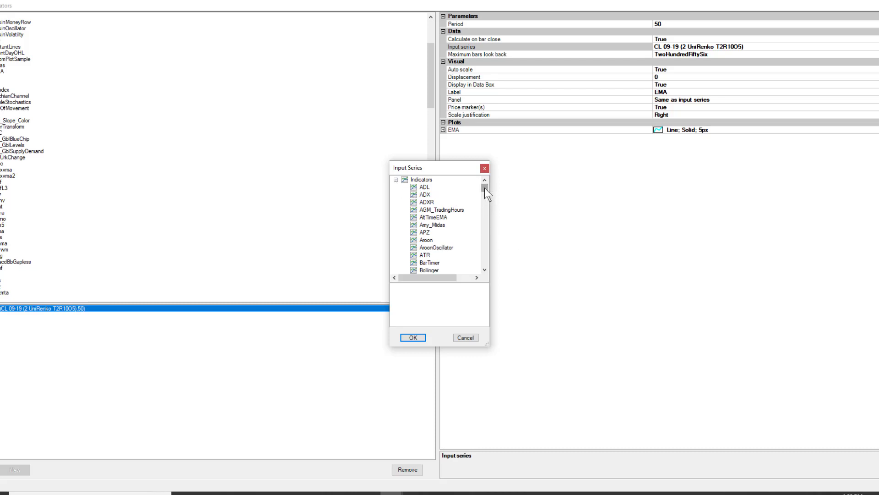
left_click_drag(485, 188, 483, 195)
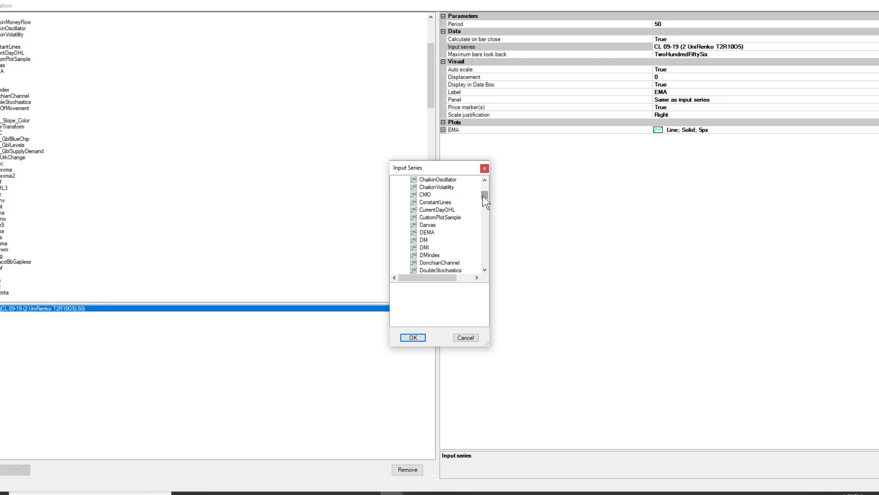
left_click(484, 270)
left_click(484, 270)
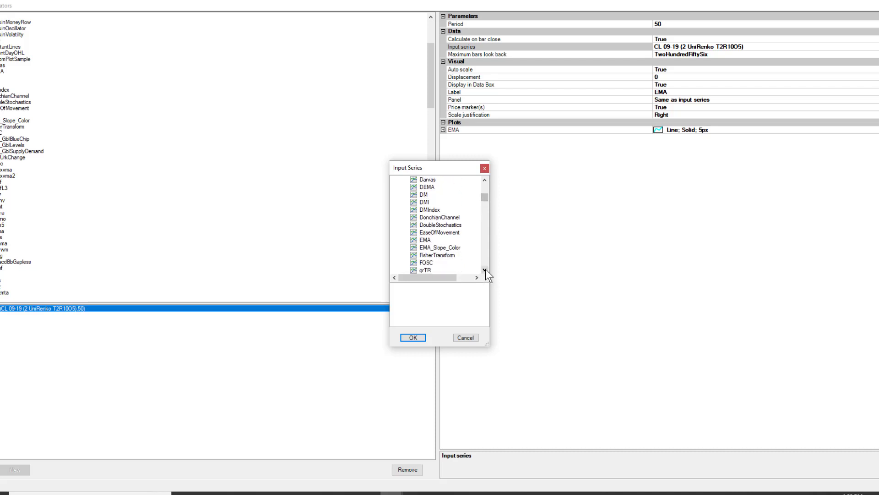
left_click(425, 240)
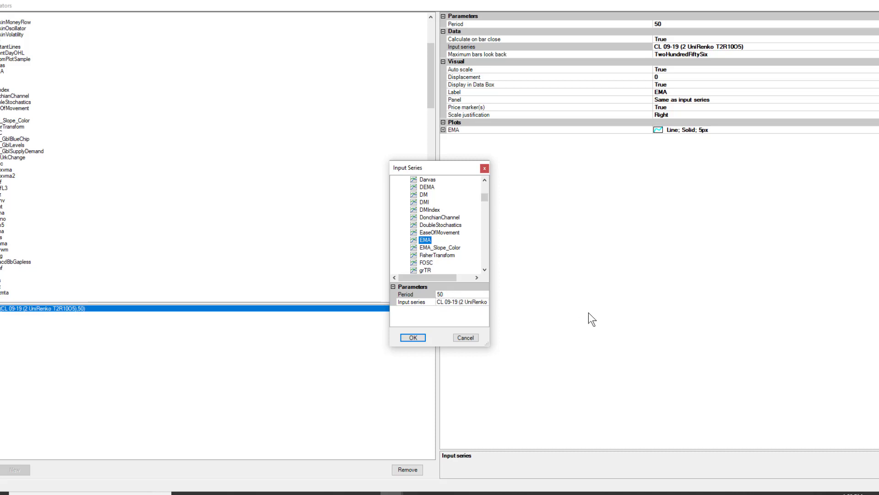
left_click(411, 338)
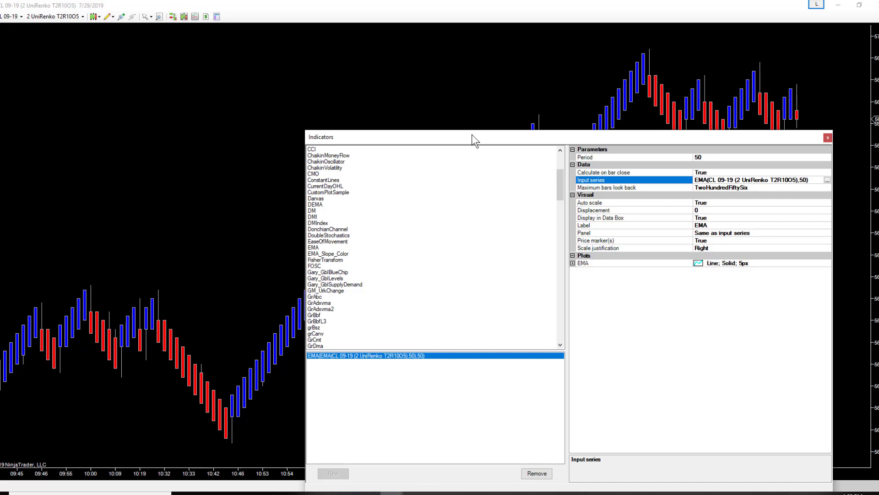
left_click_drag(472, 134, 473, 65)
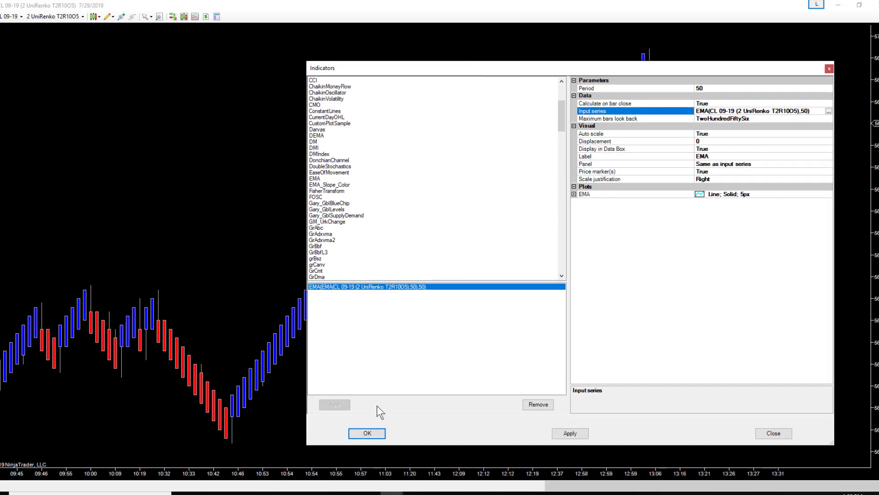
left_click(369, 436)
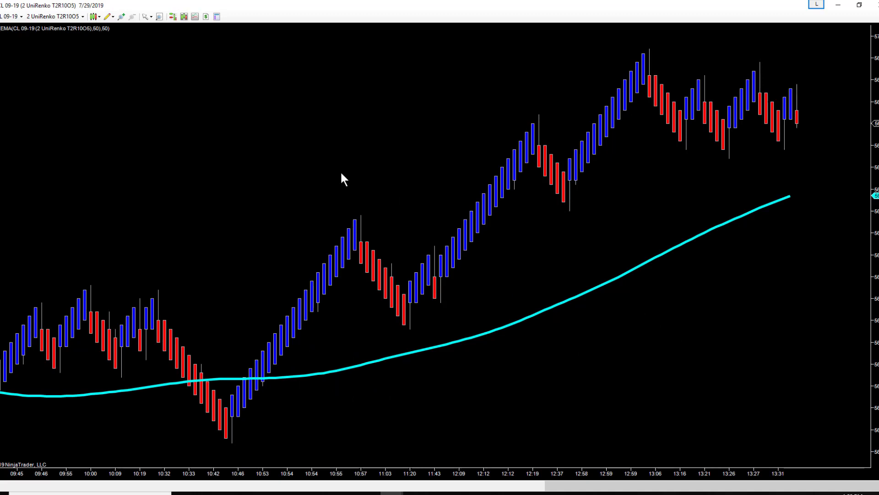
Change the EMA plot colour from cyan to Magenta and its plot style from Line to Hash
left_click(193, 17)
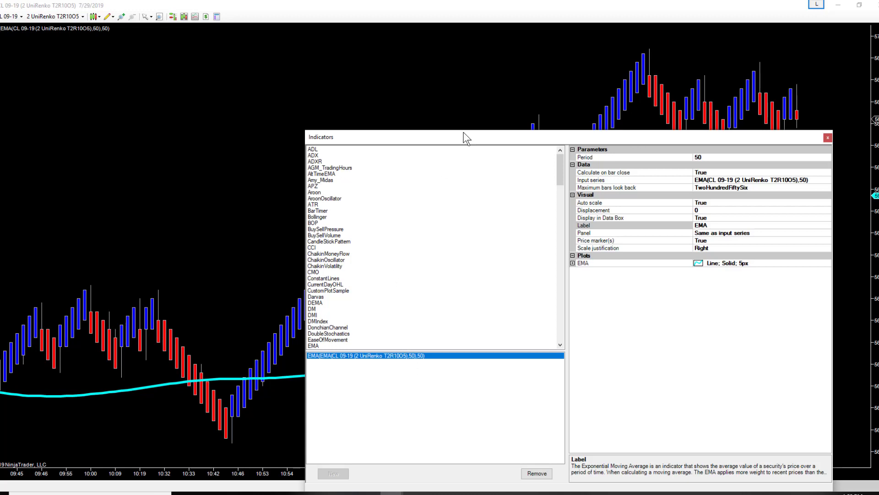
left_click_drag(462, 134, 438, 71)
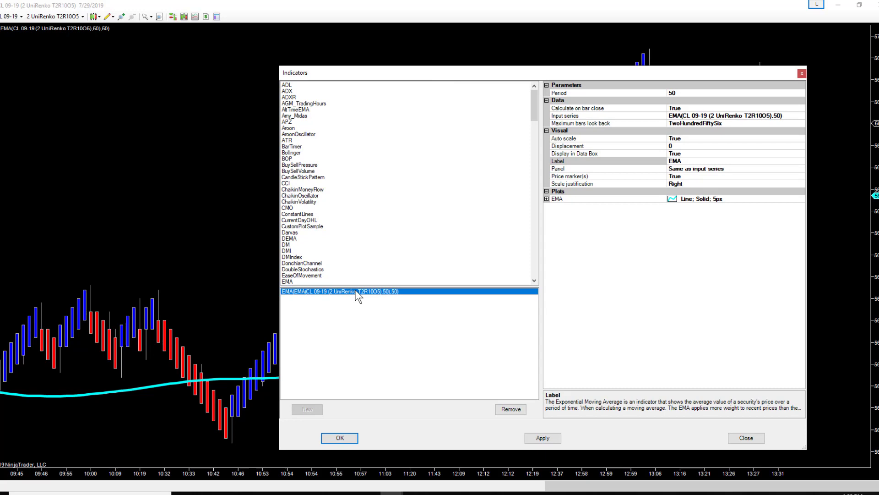
left_click(547, 199)
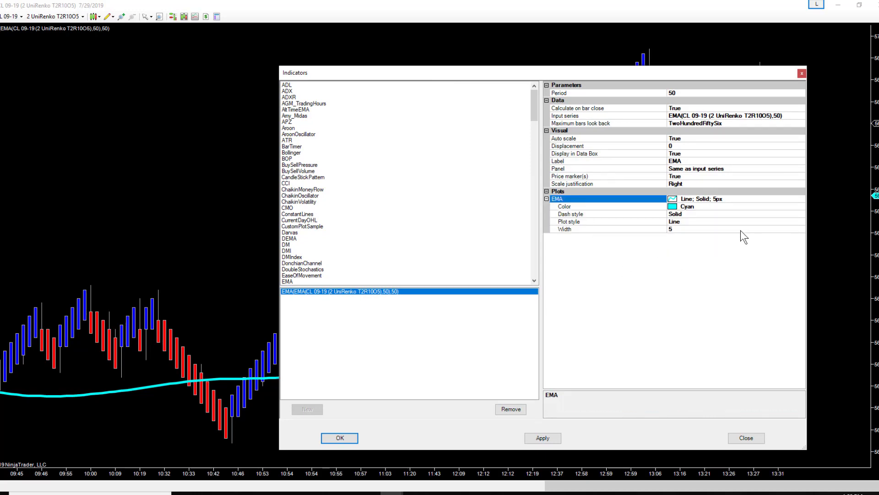
left_click(801, 206)
left_click(802, 206)
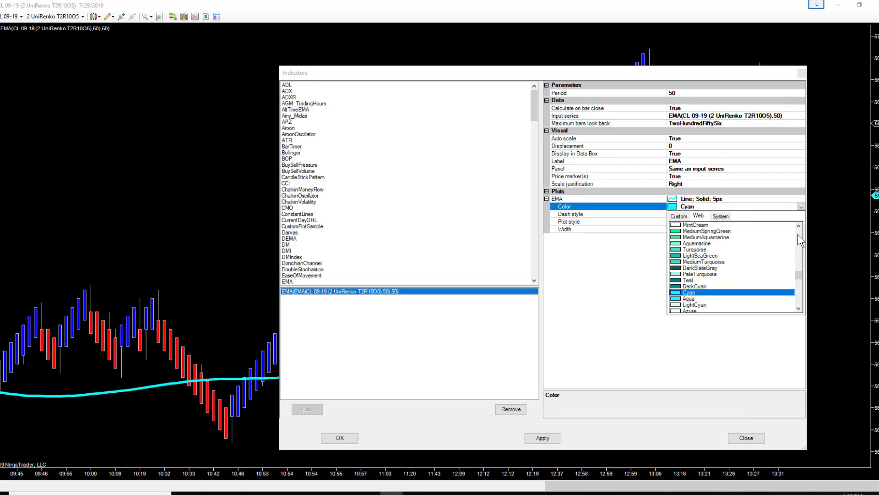
left_click_drag(796, 273, 794, 295)
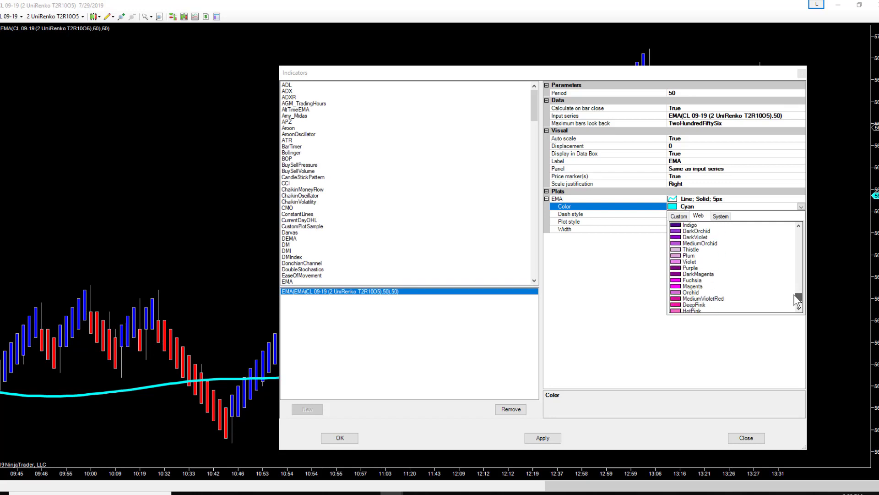
left_click(692, 286)
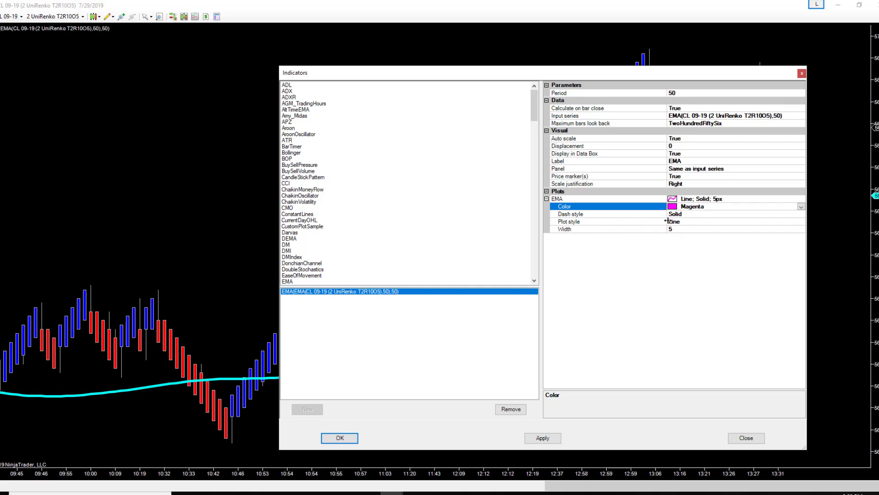
left_click(802, 221)
left_click(801, 222)
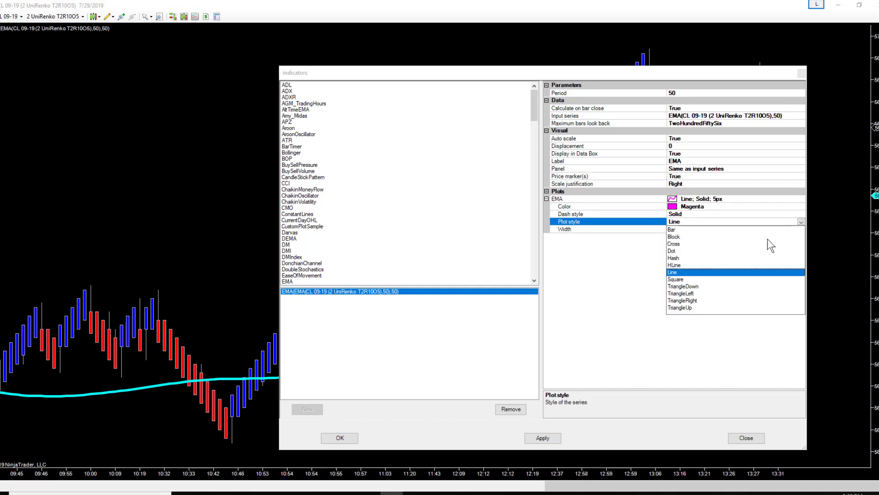
left_click(674, 258)
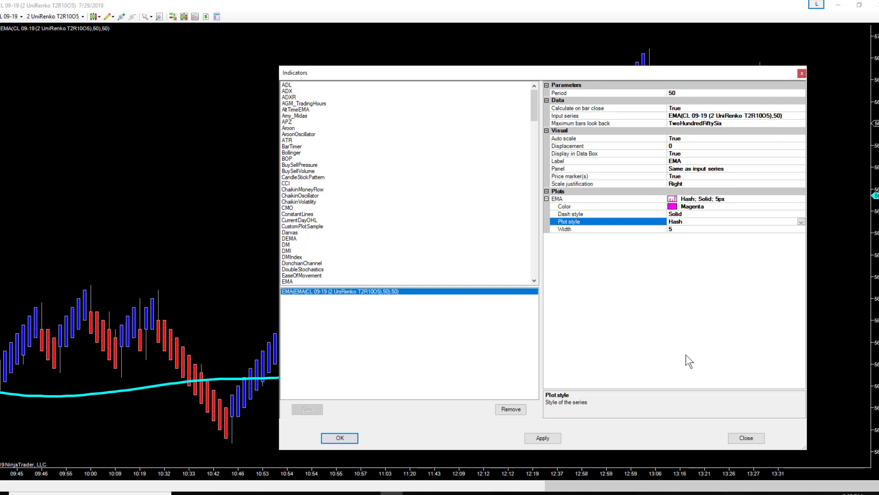
left_click(349, 438)
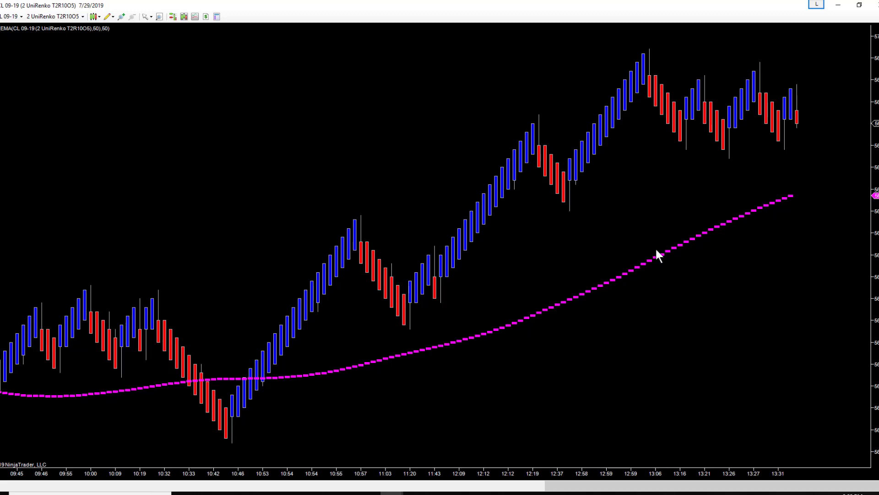
right_click(280, 90)
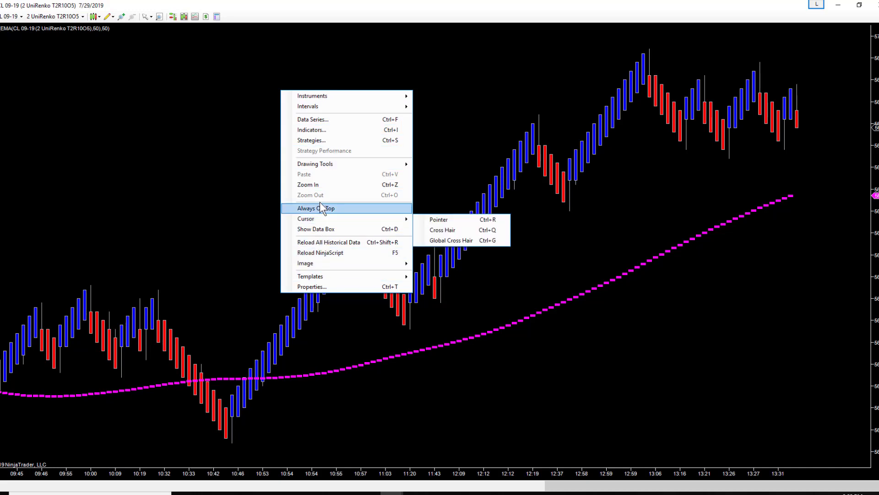
left_click(313, 130)
left_click_drag(472, 133, 425, 36)
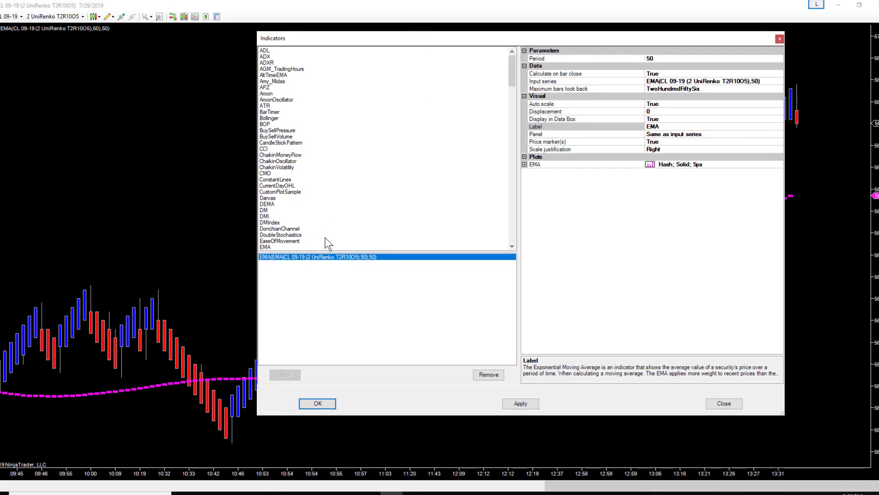
left_click(266, 247)
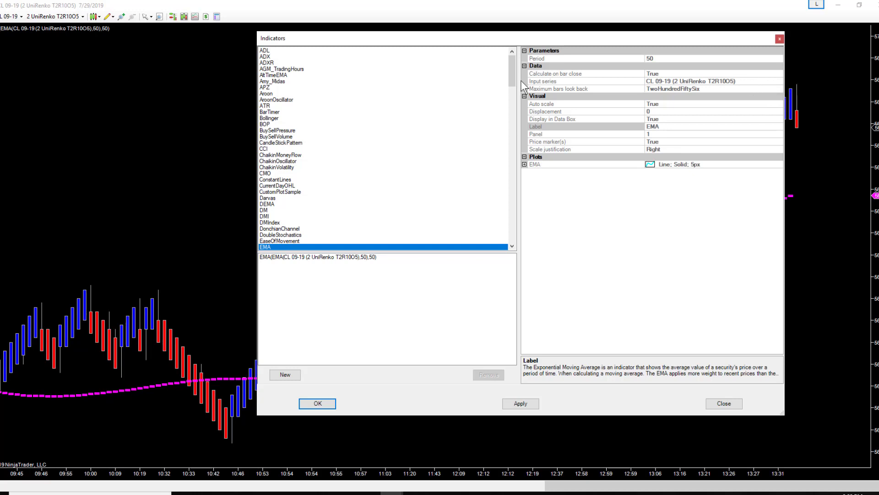
left_click(344, 258)
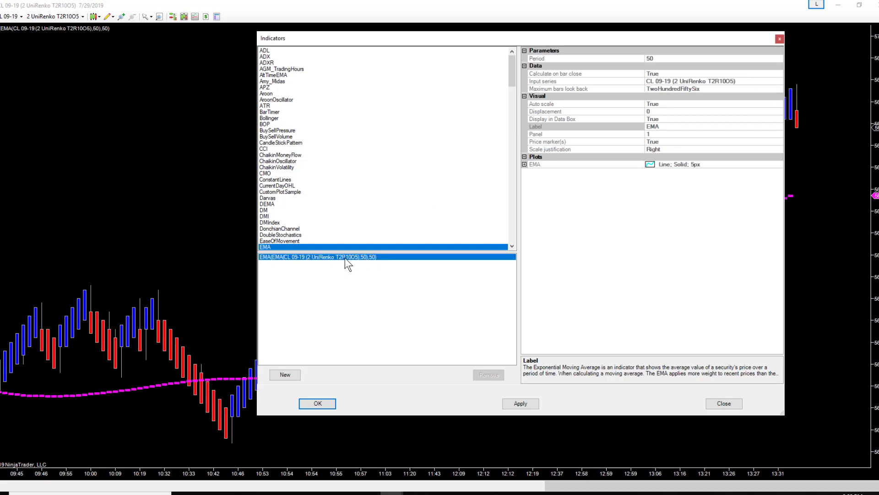
left_click(779, 84)
left_click(779, 84)
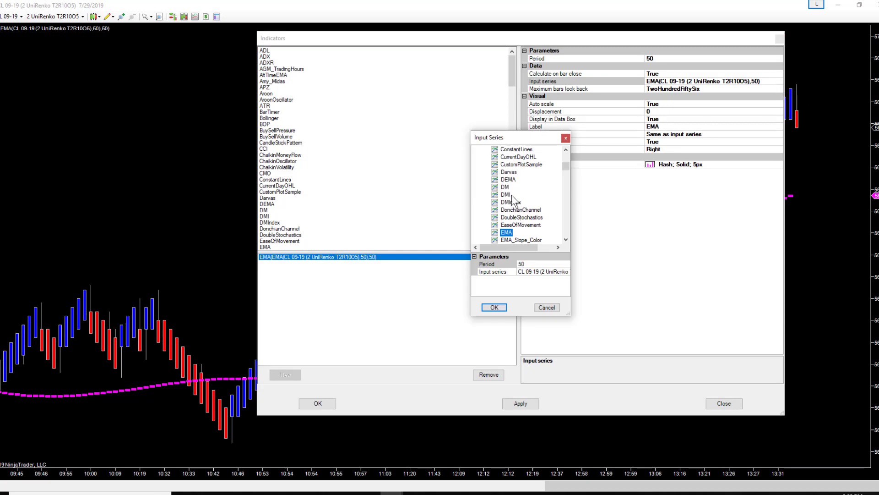
left_click_drag(564, 164, 565, 147)
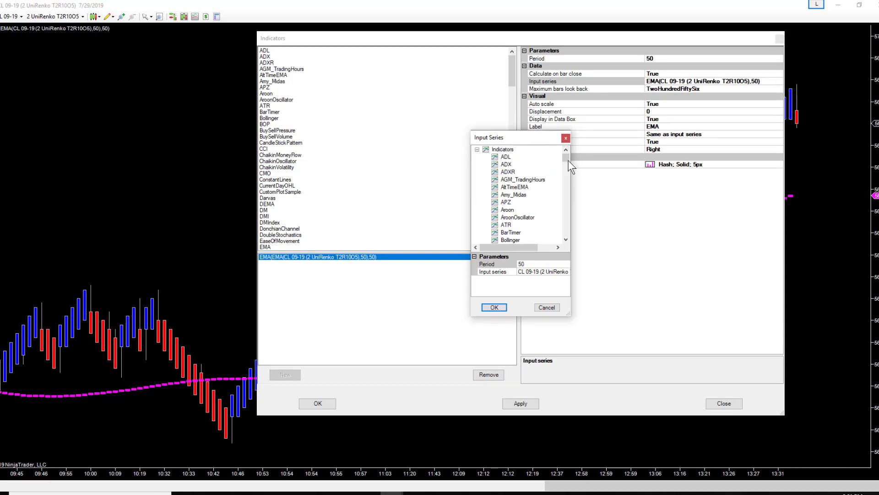
left_click_drag(567, 158, 564, 169)
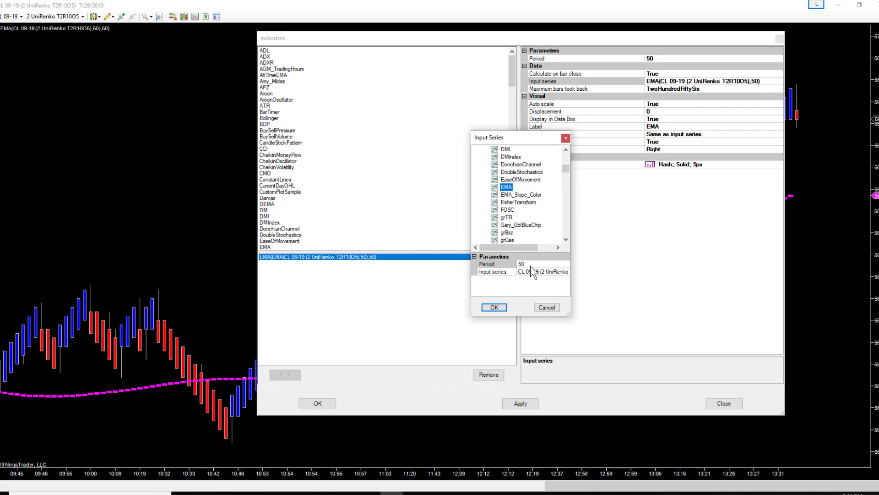
left_click(499, 310)
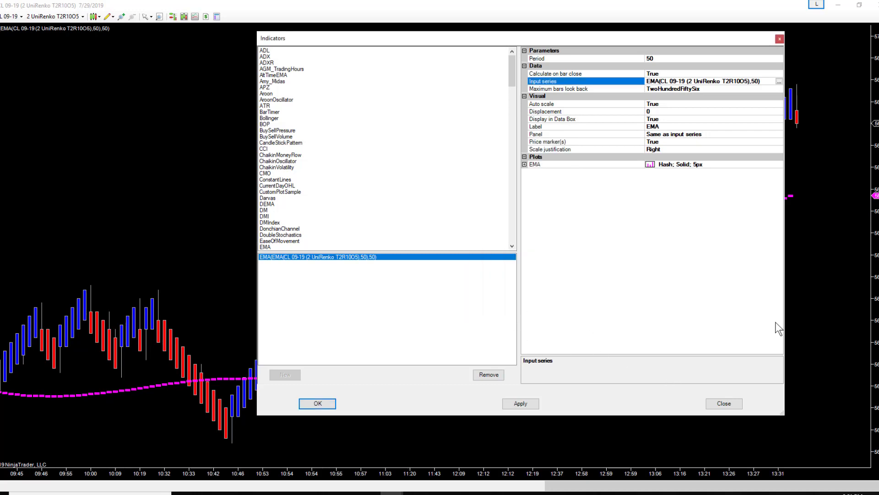
left_click(320, 403)
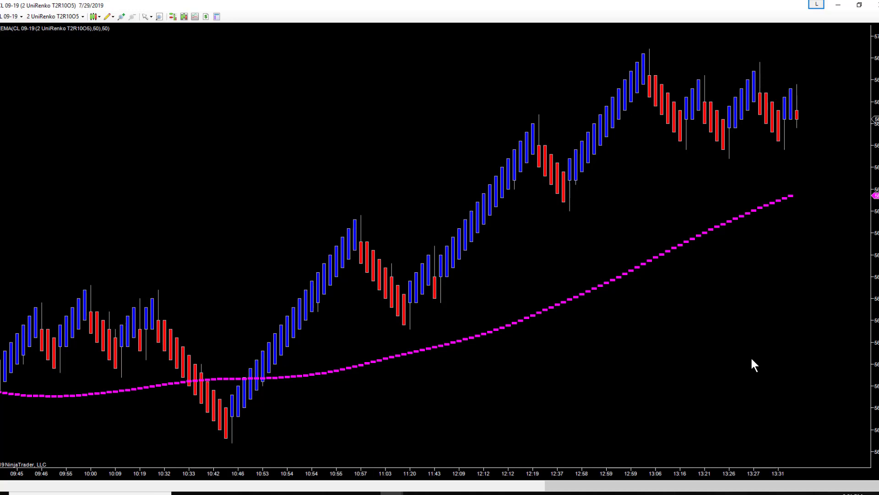